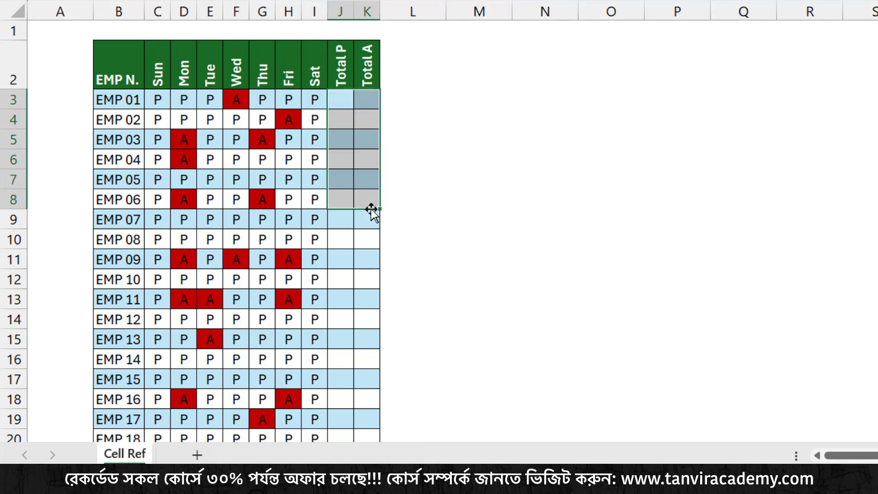
# Step: Widen the Total P and Total A columns equally and middle-align the header cells B2:K2 vertically
pyautogui.click(341, 74)
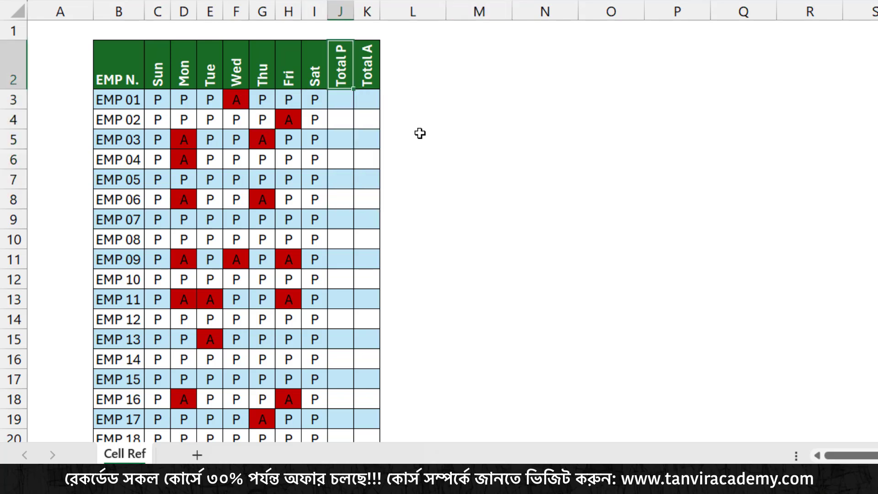
pyautogui.click(376, 82)
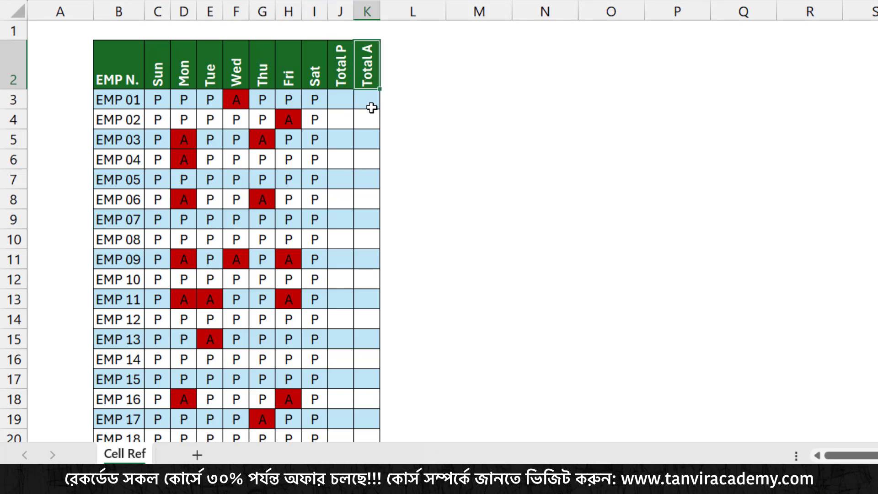
pyautogui.moveTo(367, 12); pyautogui.dragTo(395, 13)
pyautogui.moveTo(119, 73); pyautogui.dragTo(403, 56)
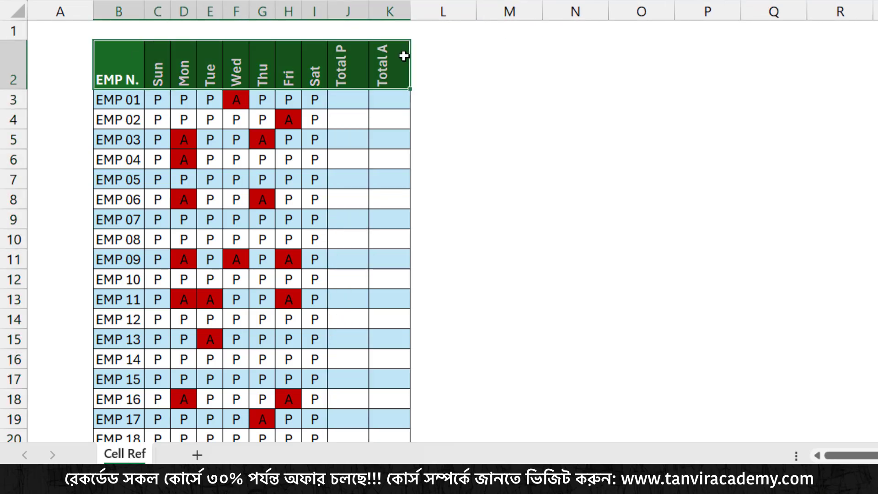
pyautogui.click(393, 1)
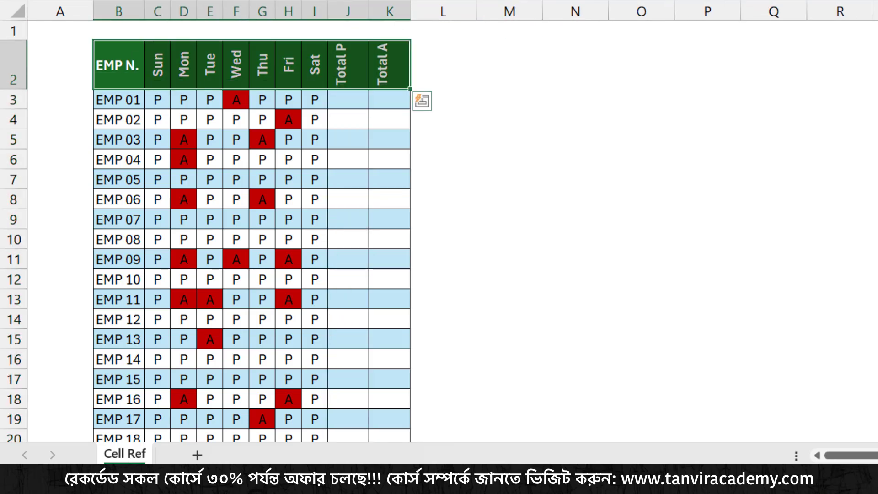
# Step: Enter =COUNTIF(C3:I3,"P") in J3 to count the present days of EMP 01
pyautogui.click(359, 98)
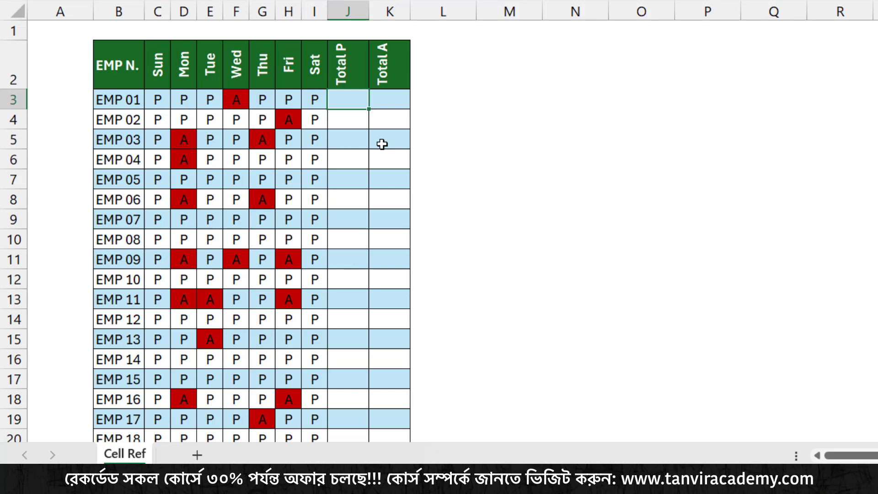
pyautogui.write('=')
pyautogui.write('coun')
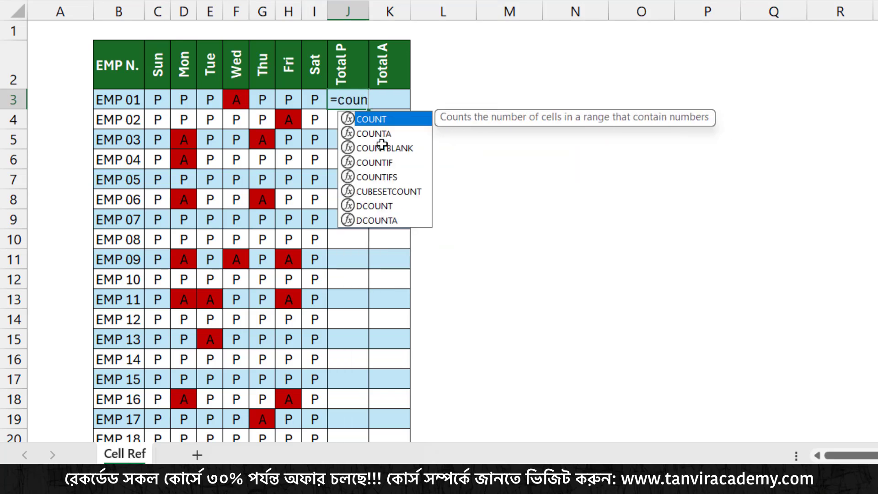
pyautogui.write('tif')
pyautogui.press('Tab')
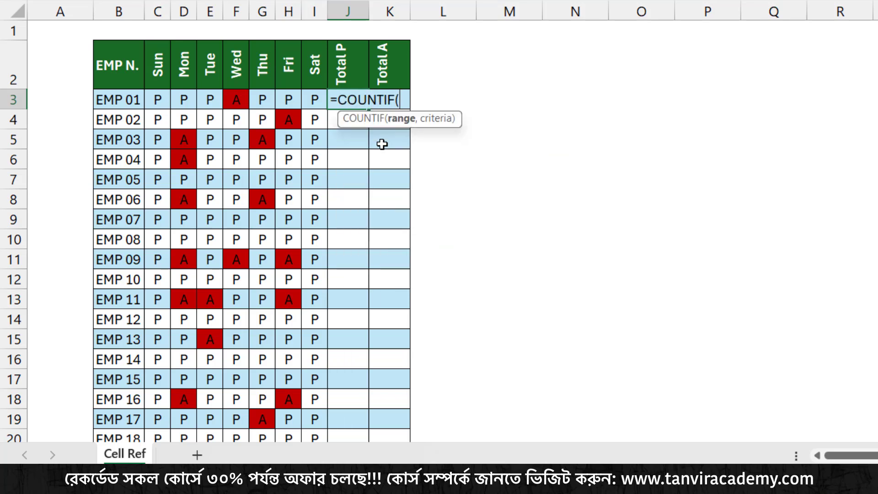
pyautogui.moveTo(447, 124); pyautogui.dragTo(445, 127)
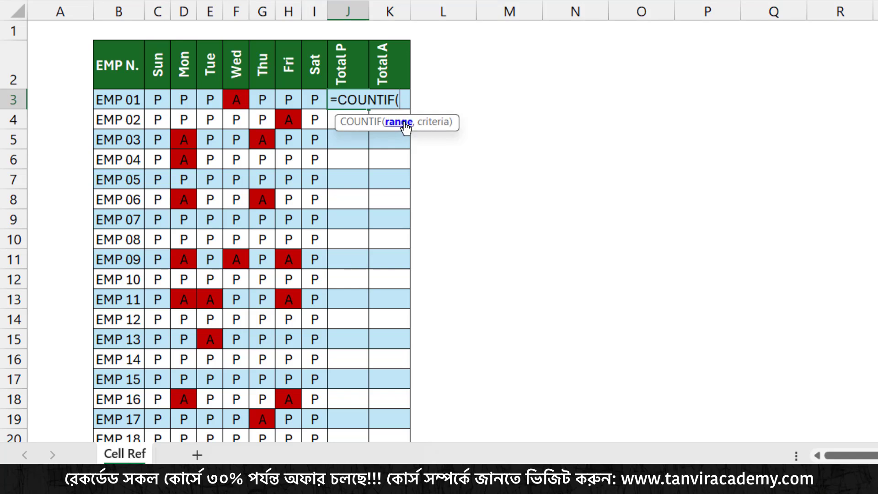
pyautogui.moveTo(155, 102); pyautogui.dragTo(315, 99)
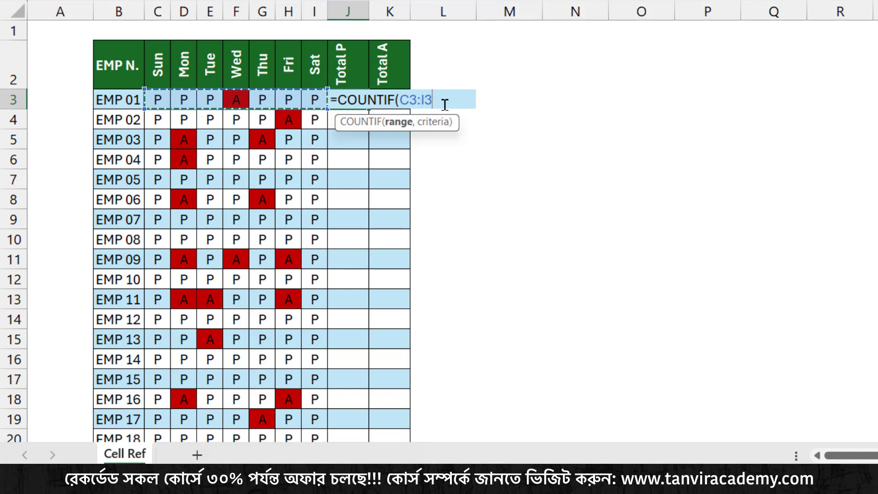
pyautogui.write(',')
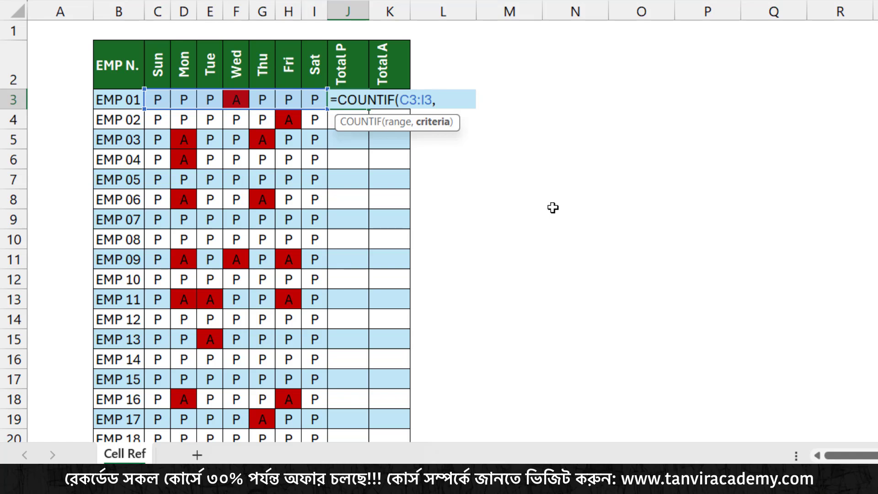
pyautogui.write(':')
pyautogui.press('BackSpace')
pyautogui.write('"P")')
pyautogui.press('Return')
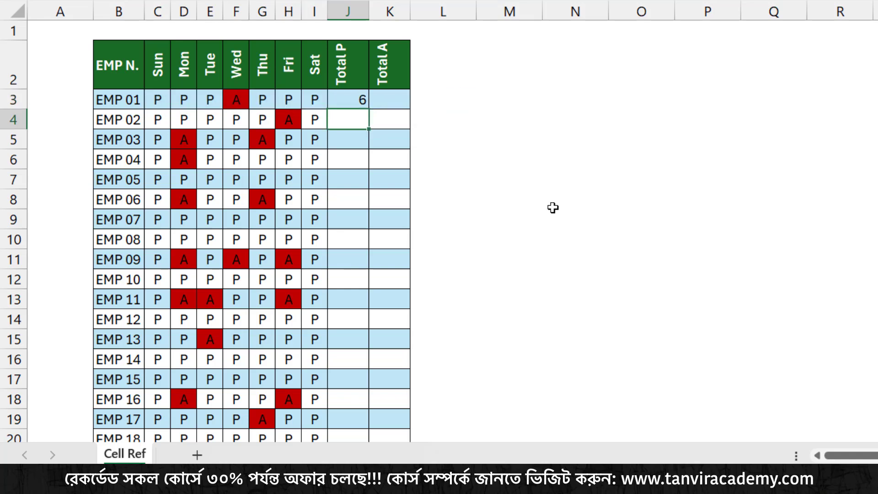
# Step: Fill the Total P formula from J3 down the column for all employees
pyautogui.click(351, 100)
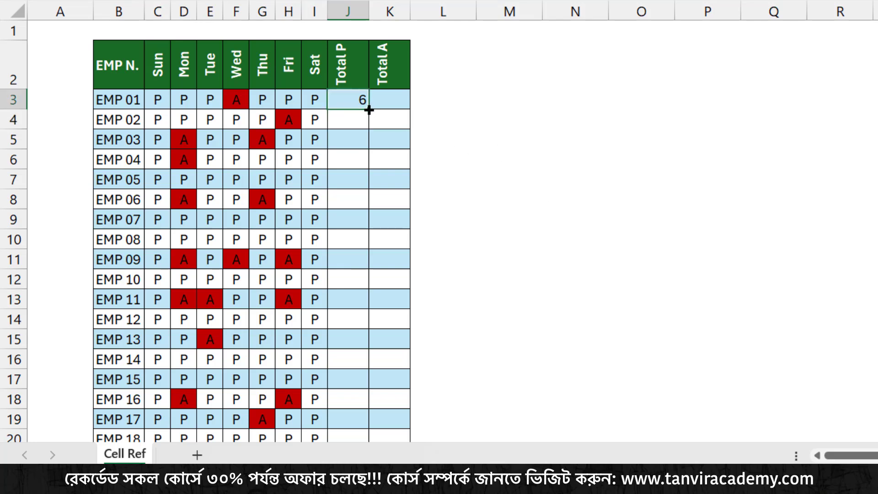
pyautogui.doubleClick(369, 110)
pyautogui.click(405, 106)
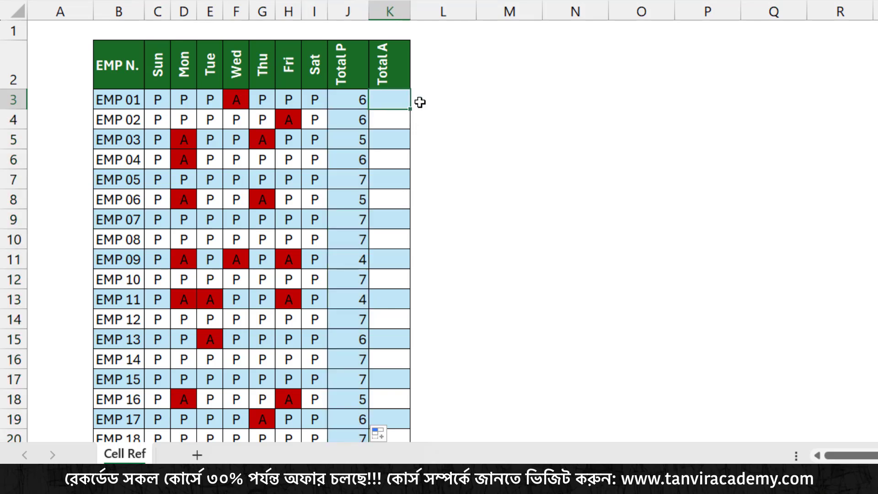
# Step: Copy the J3 formula across to K3 and change its criterion to "A"
pyautogui.click(361, 100)
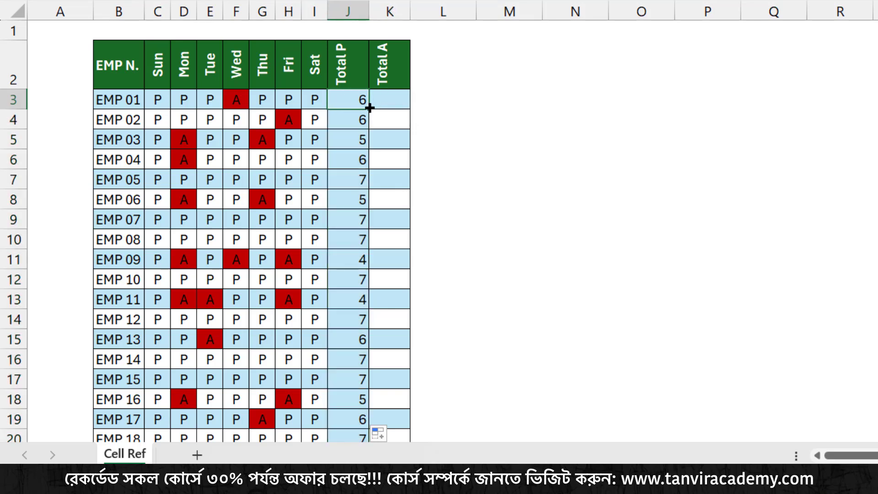
pyautogui.moveTo(369, 107); pyautogui.dragTo(411, 108)
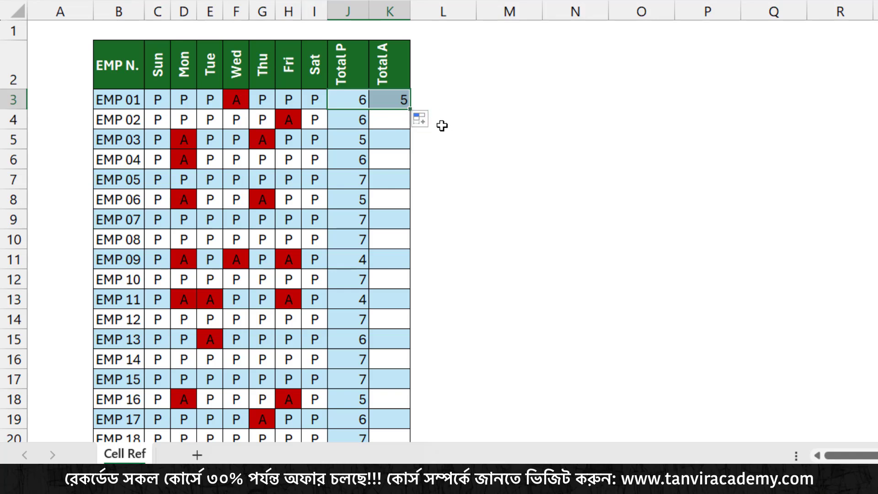
pyautogui.click(386, 98)
pyautogui.doubleClick(385, 98)
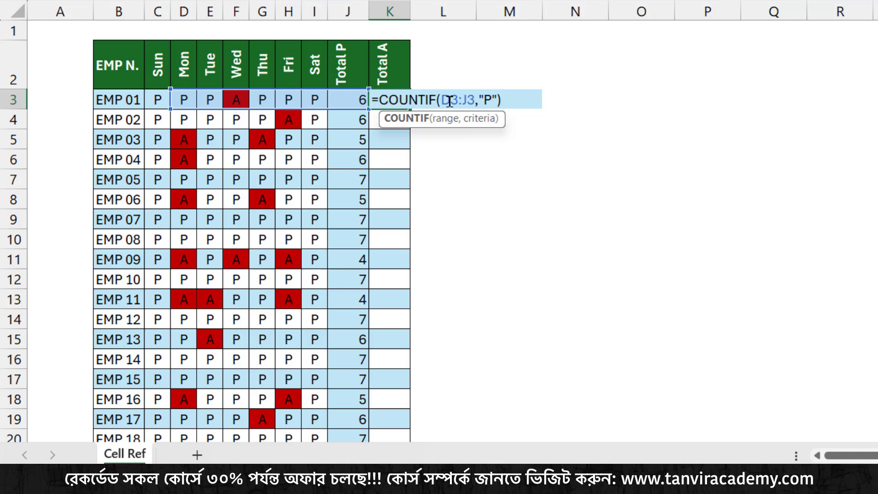
pyautogui.doubleClick(489, 99)
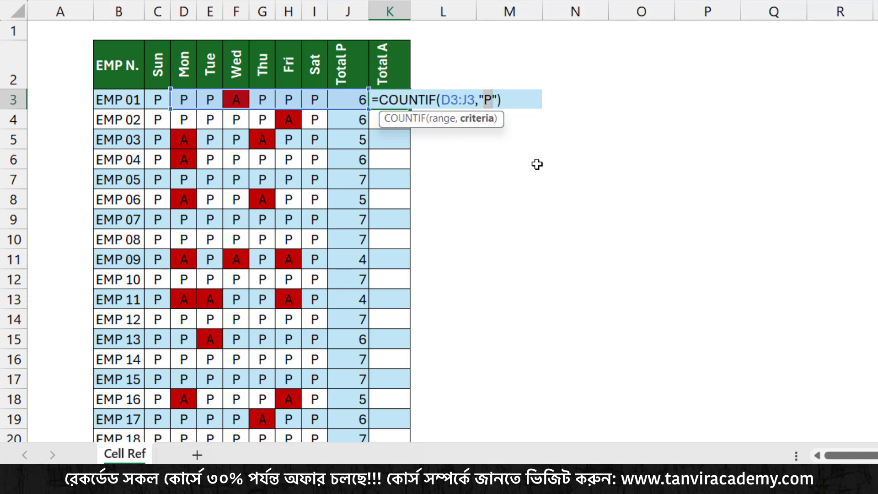
pyautogui.write('A')
pyautogui.press('Return')
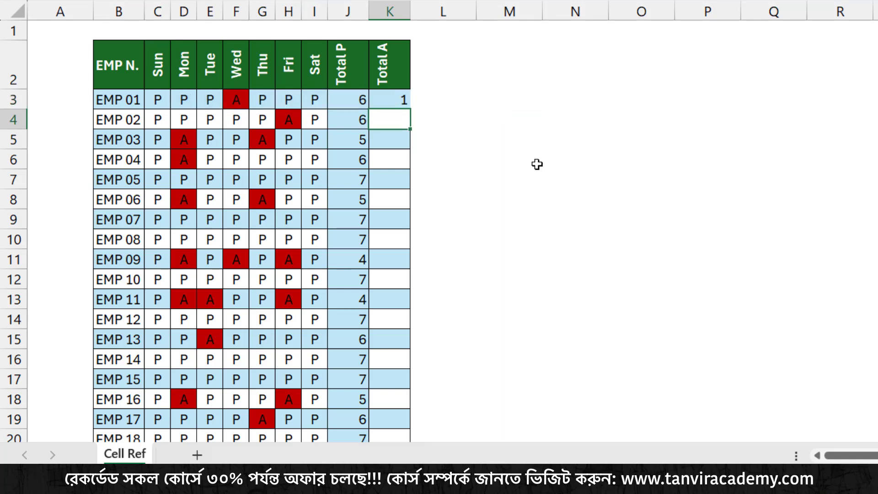
# Step: Fill the Total A formula from K3 down the column for all employees
pyautogui.click(405, 101)
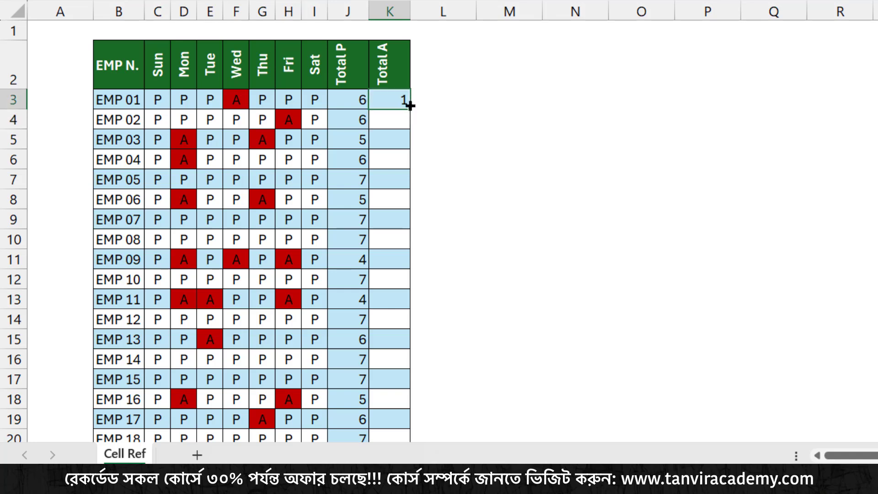
pyautogui.doubleClick(409, 106)
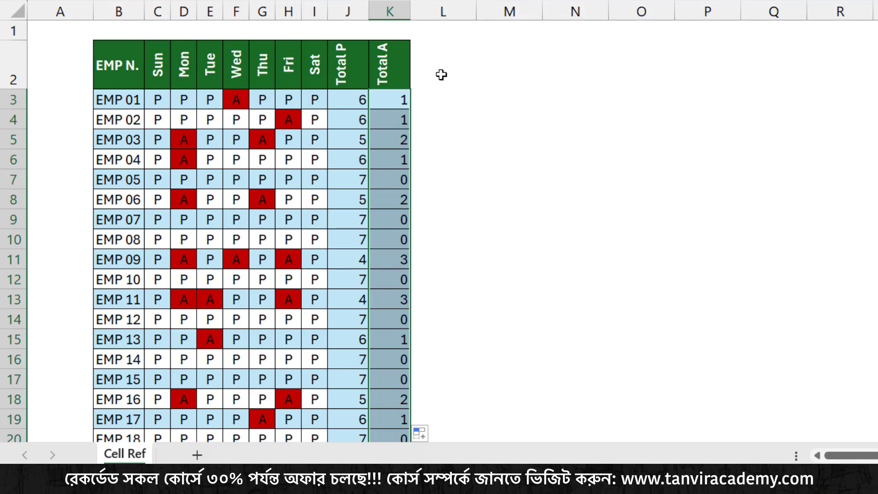
pyautogui.hotkey('ctrl', 'q')
pyautogui.click(348, 61)
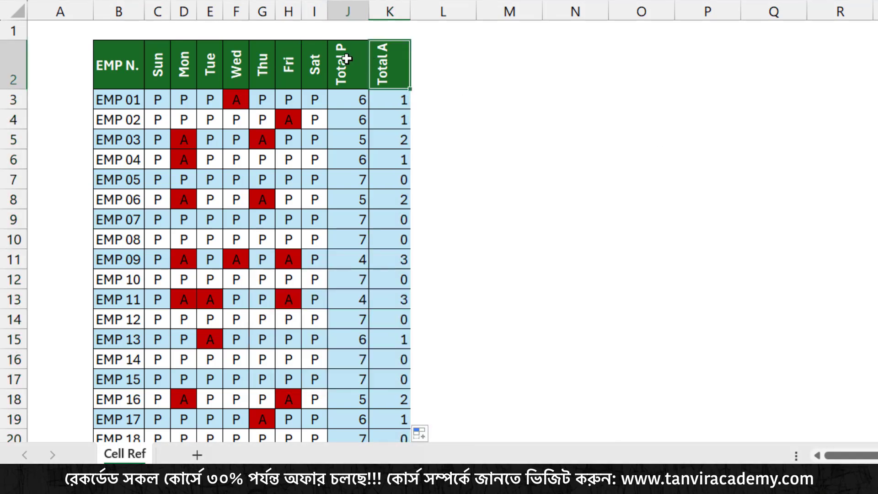
pyautogui.click(399, 62)
pyautogui.click(448, 64)
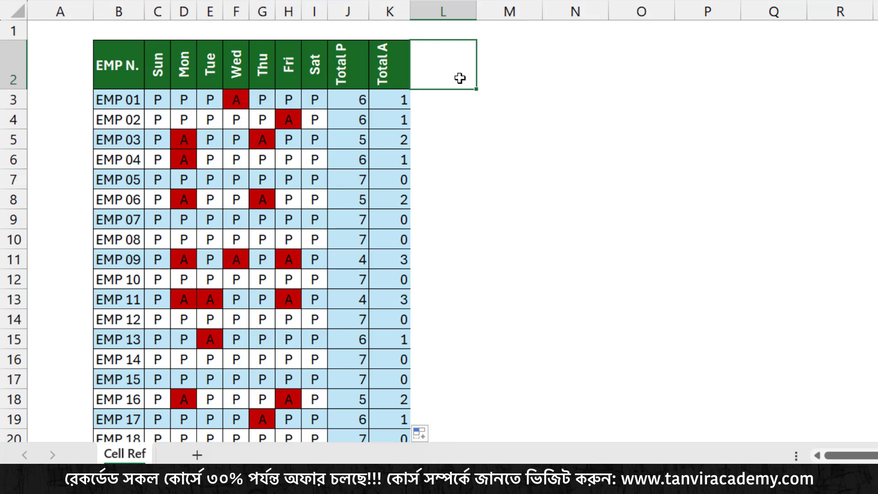
# Step: Clear all formulas in the Total P and Total A columns from row 3 down
pyautogui.click(337, 97)
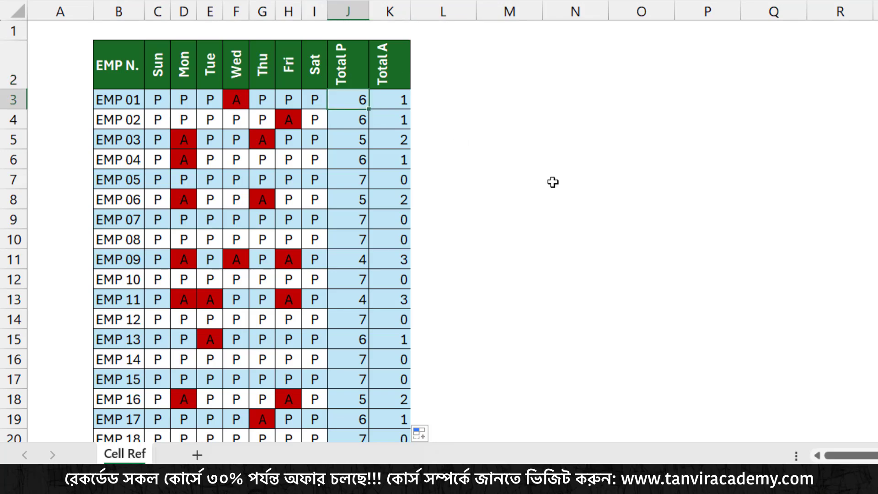
pyautogui.hotkey('shift', 'Right')
pyautogui.hotkey('ctrl', 'shift', 'Down')
pyautogui.scroll(10, 553, 182)
pyautogui.press('Delete')
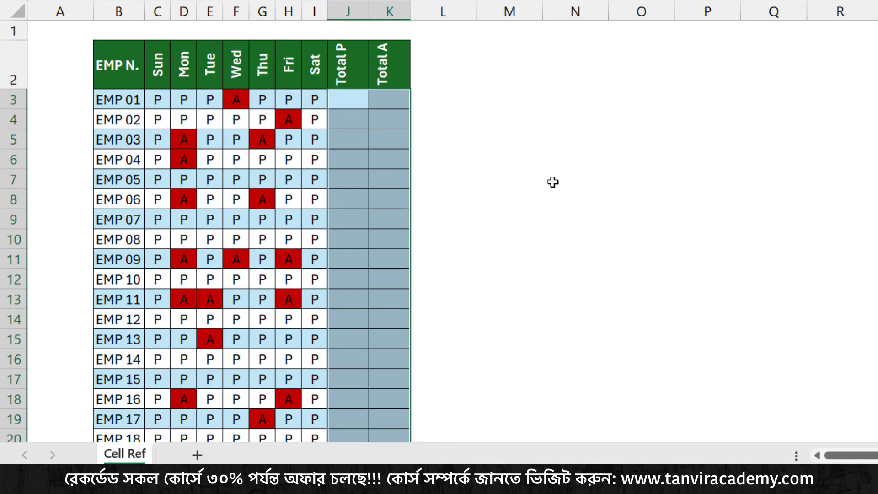
pyautogui.click(352, 98)
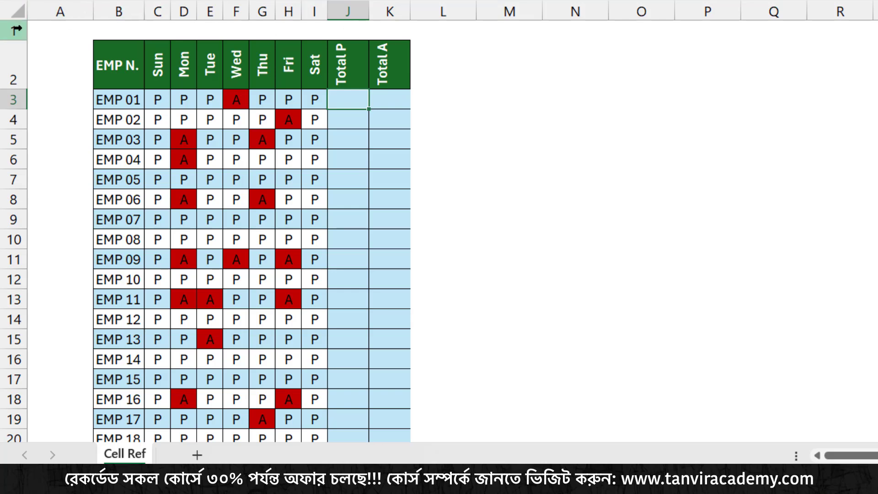
# Step: Enter the criteria letters P in J1 and A in K1, above the Total P and Total A headers
pyautogui.click(336, 31)
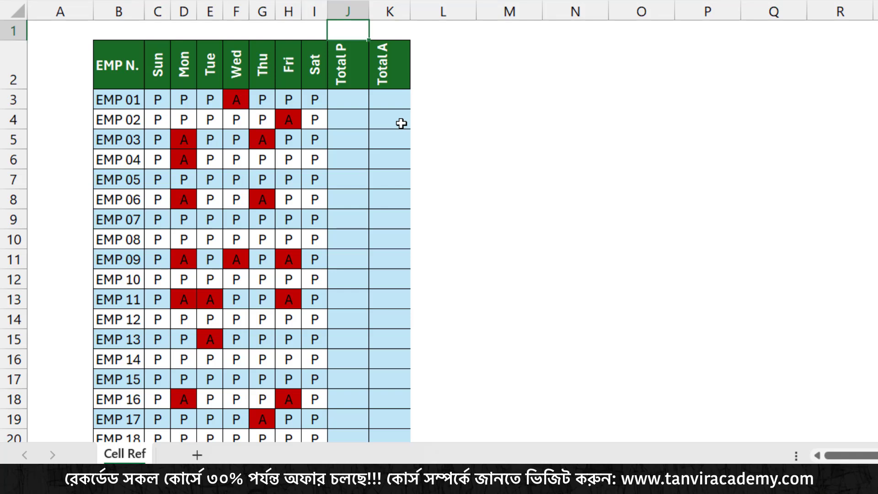
pyautogui.write('P')
pyautogui.press('Tab')
pyautogui.write('A')
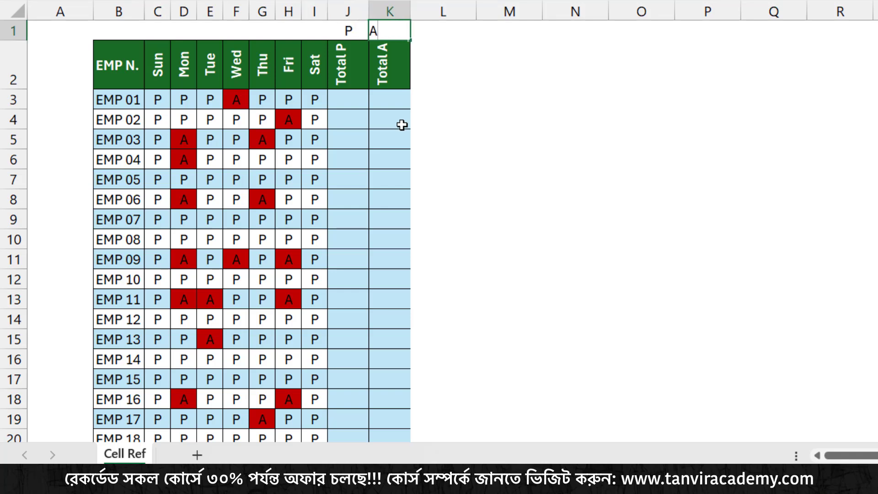
pyautogui.press('Tab')
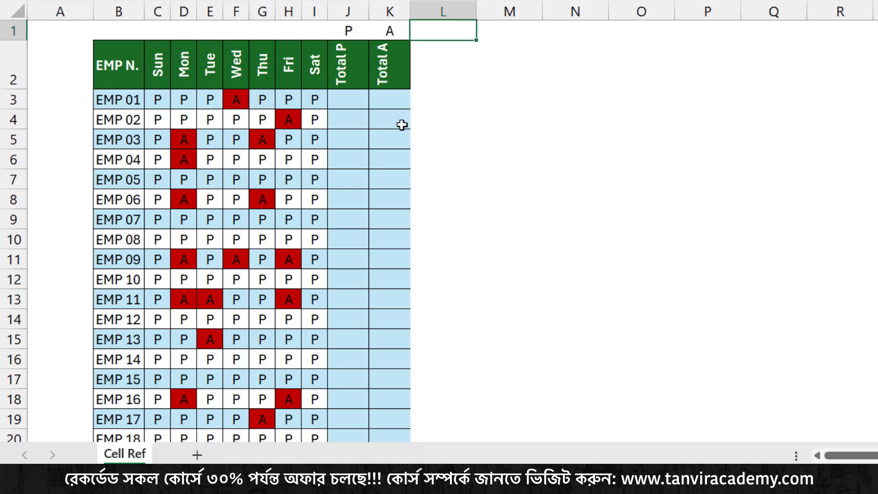
pyautogui.moveTo(343, 31); pyautogui.dragTo(740, 35)
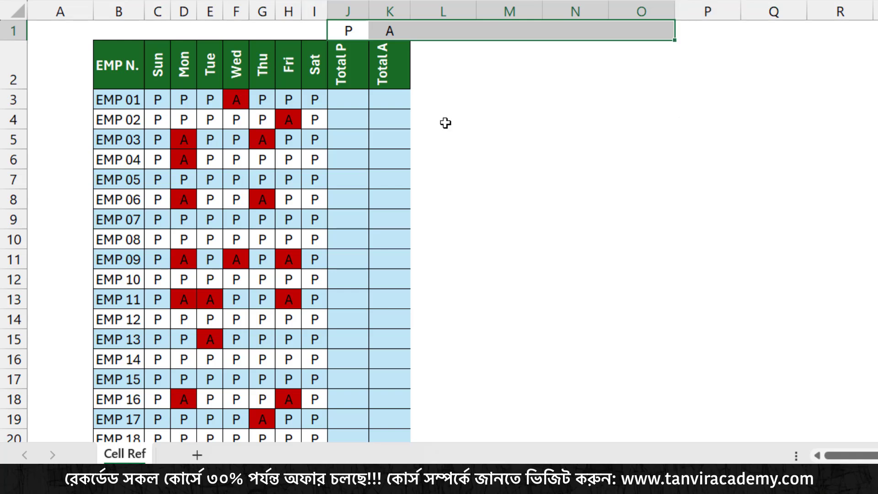
# Step: Start a COUNTIF formula in J3 with C3:I3, the attendance row of EMP 01, as its range
pyautogui.click(339, 102)
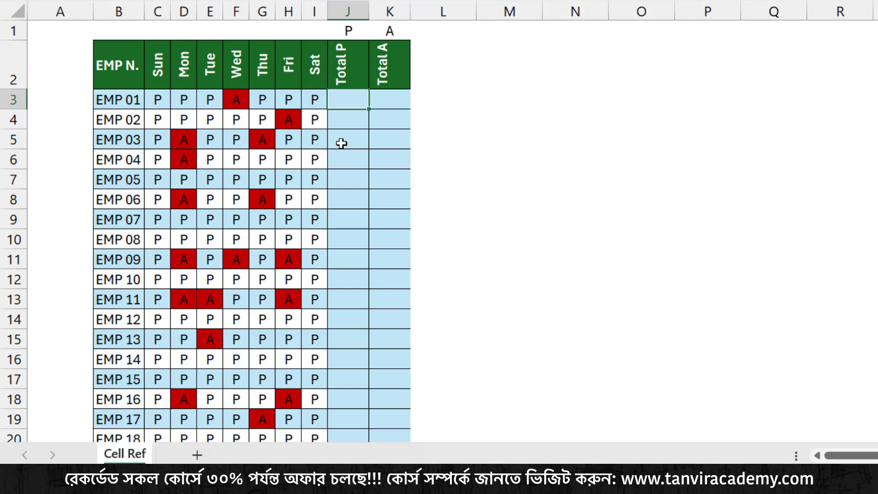
pyautogui.write('=countif')
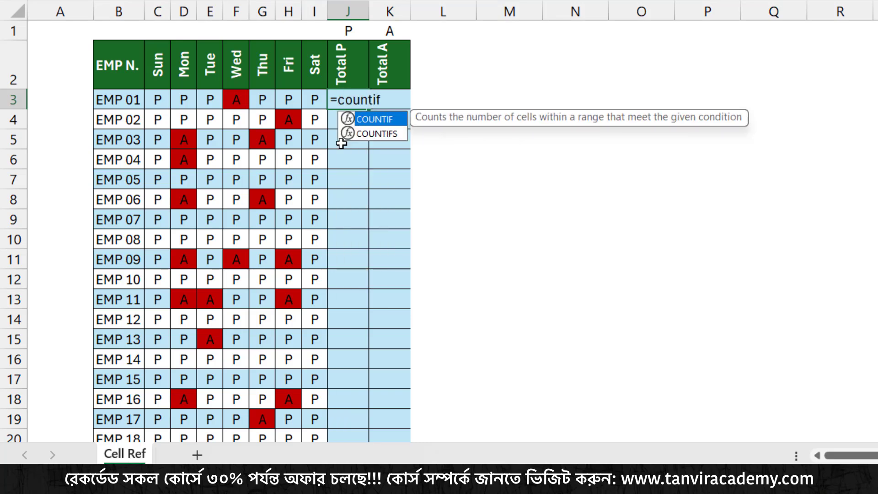
pyautogui.press('Tab')
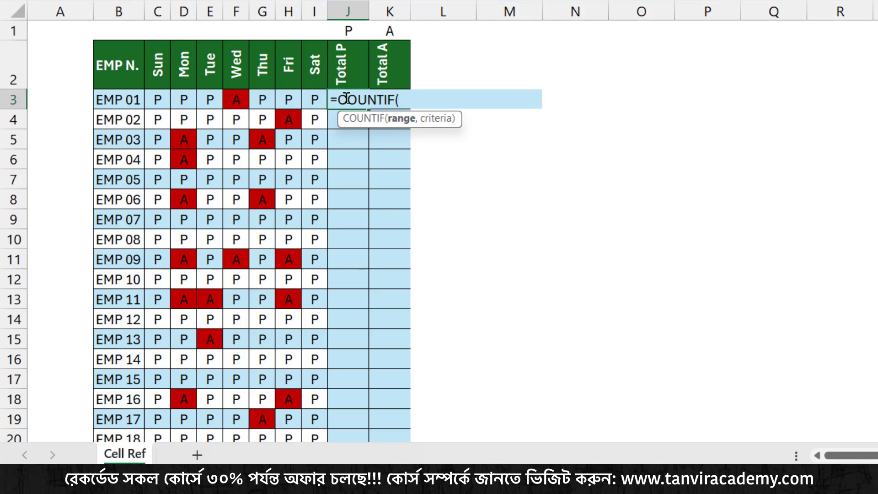
pyautogui.moveTo(158, 99); pyautogui.dragTo(314, 99)
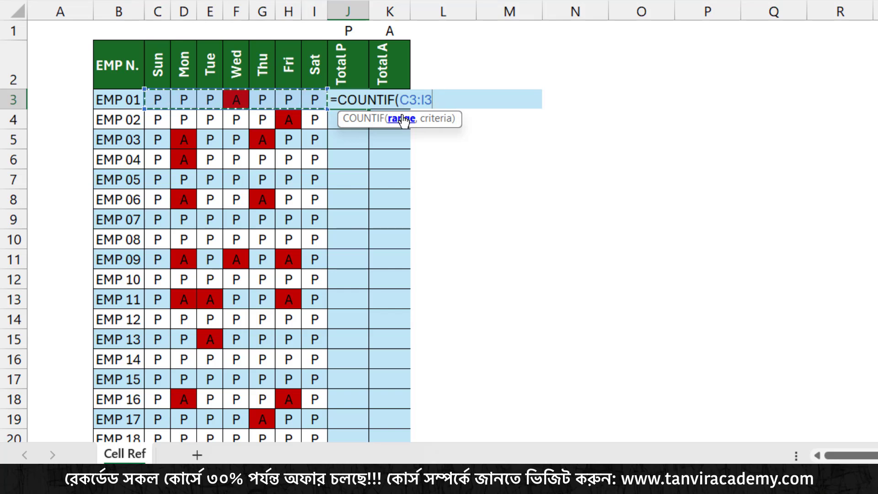
pyautogui.hotkey('ctrl', '2')
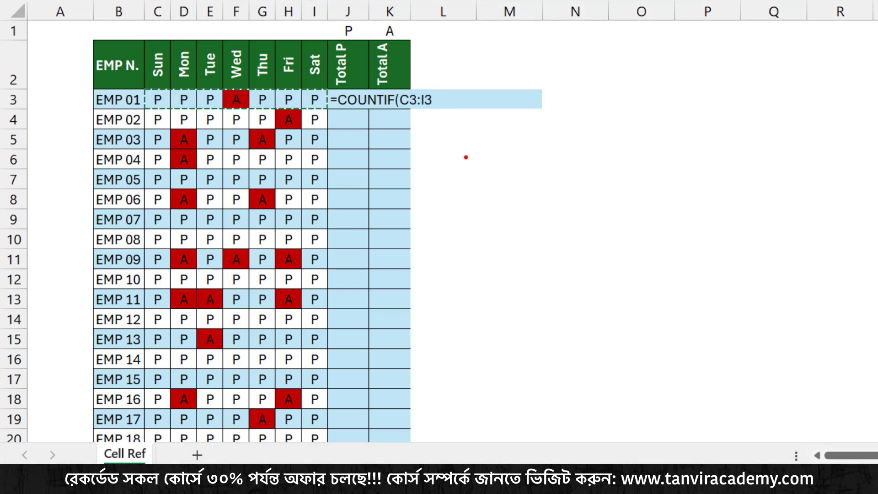
pyautogui.moveTo(390, 82); pyautogui.dragTo(456, 115)
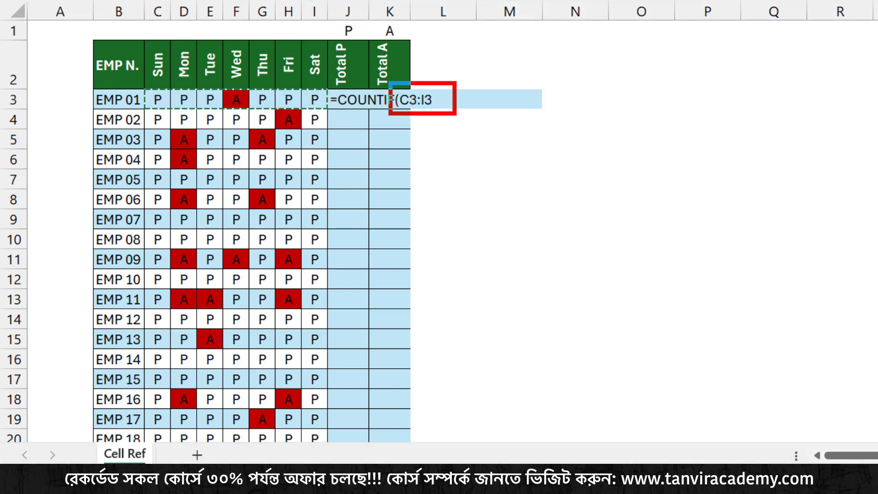
pyautogui.moveTo(422, 201); pyautogui.dragTo(419, 44)
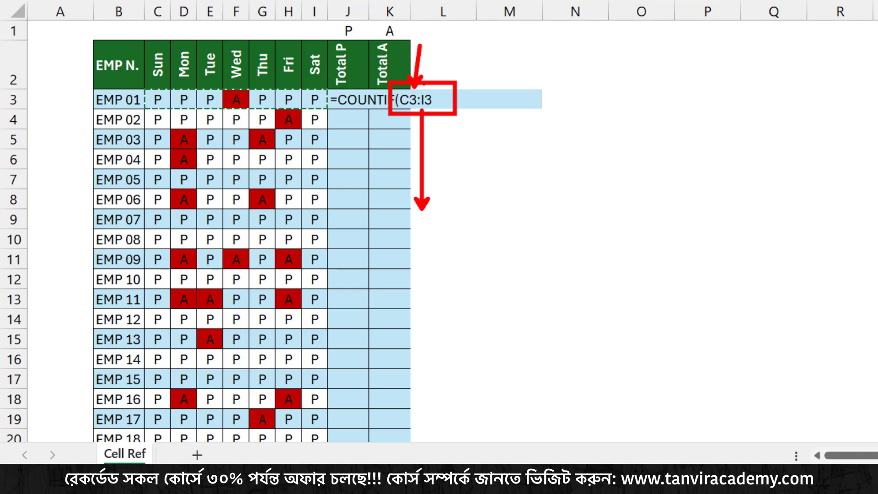
pyautogui.moveTo(423, 85); pyautogui.dragTo(442, 51)
pyautogui.moveTo(36, 122); pyautogui.dragTo(54, 121)
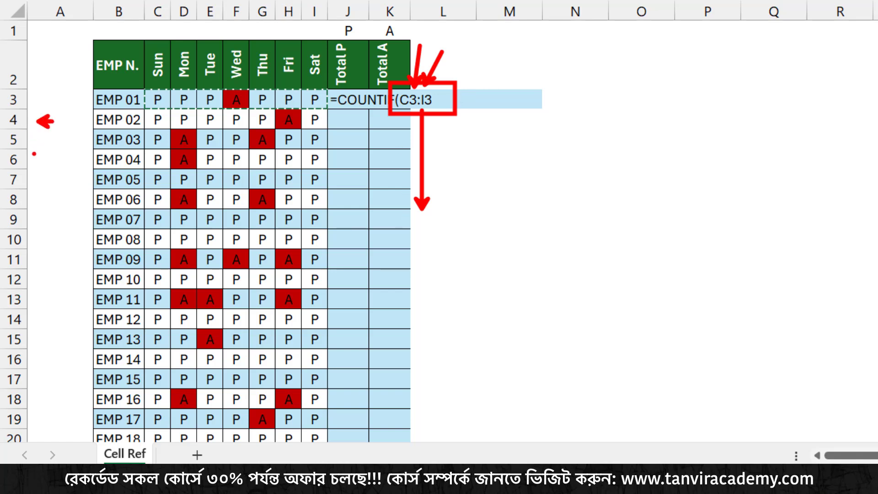
pyautogui.moveTo(29, 155); pyautogui.dragTo(58, 155)
pyautogui.moveTo(25, 182); pyautogui.dragTo(100, 183)
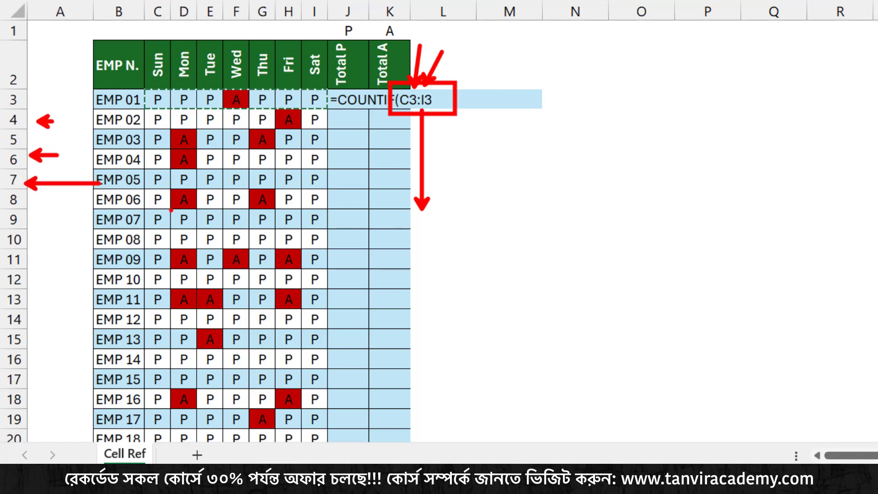
pyautogui.press('Escape')
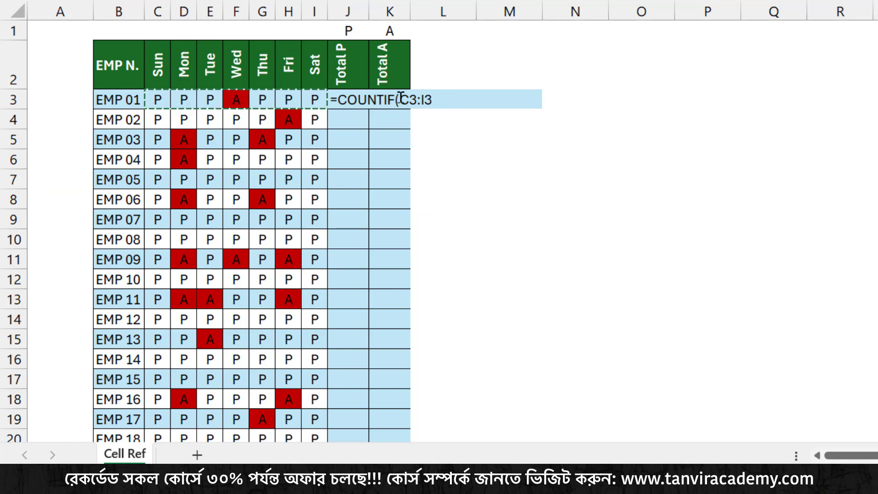
# Step: Lock only the columns of the COUNTIF range in J3, making it $C3:$I3
pyautogui.click(456, 100)
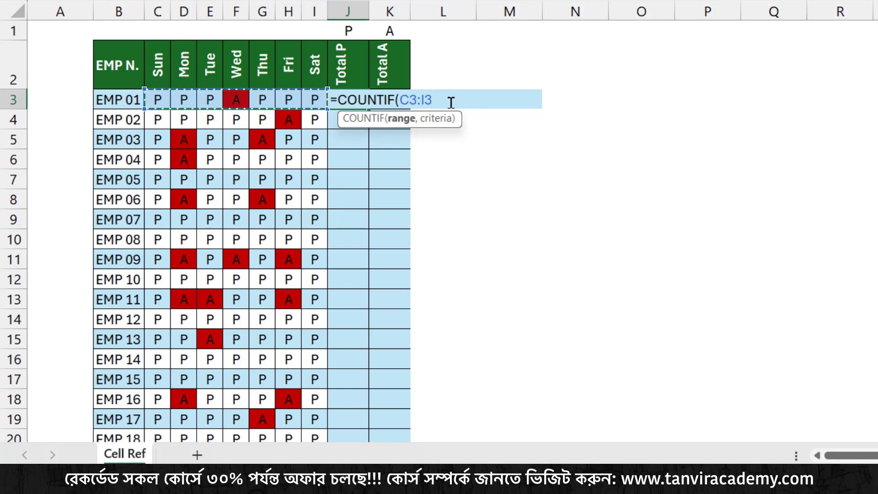
pyautogui.press('F4')
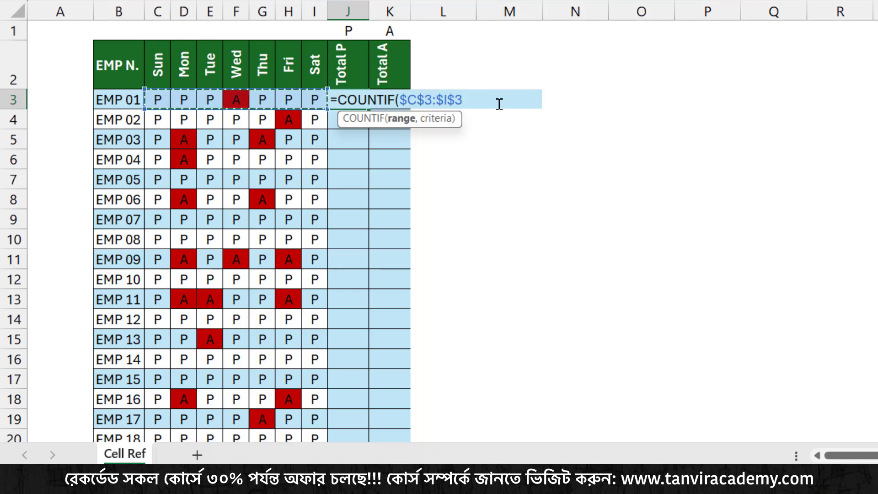
pyautogui.press('F4')
pyautogui.press('F4')
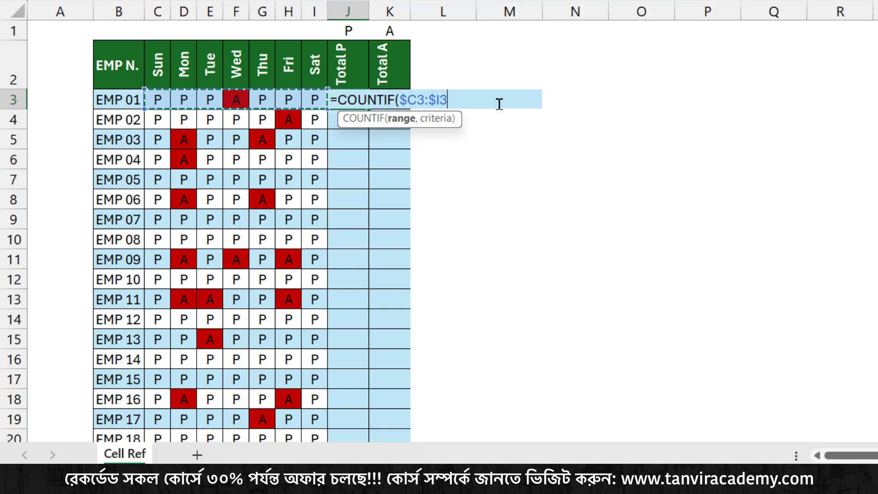
# Step: Complete the J3 formula with cell J1 as the criterion, locking only its row as J$1
pyautogui.write(',')
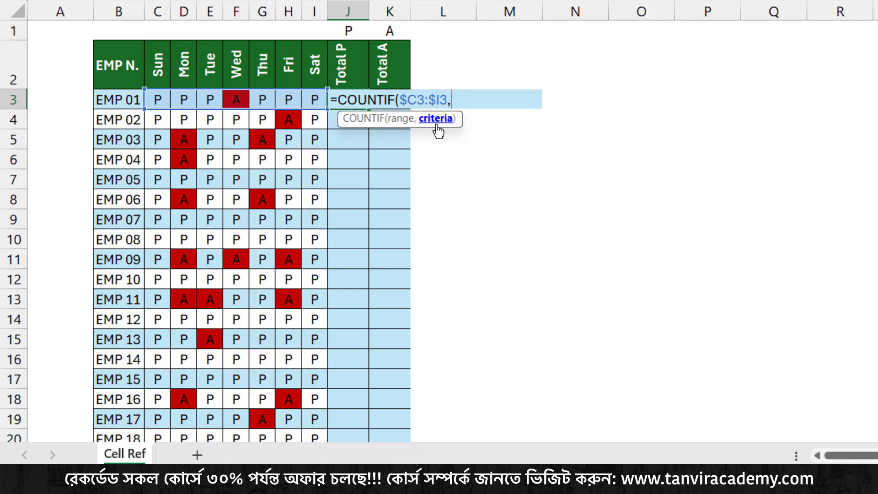
pyautogui.click(356, 30)
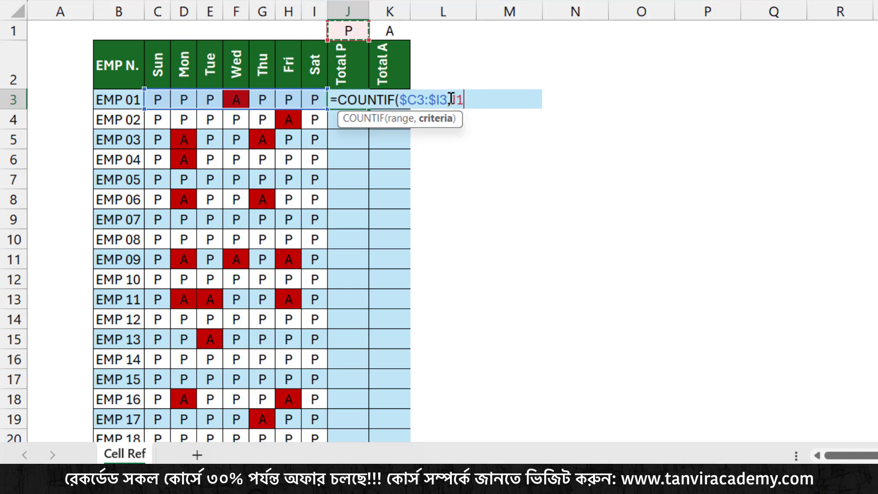
pyautogui.moveTo(450, 100); pyautogui.dragTo(468, 98)
pyautogui.press('Left')
pyautogui.press('F4')
pyautogui.press('F4')
pyautogui.write(')')
pyautogui.press('Return')
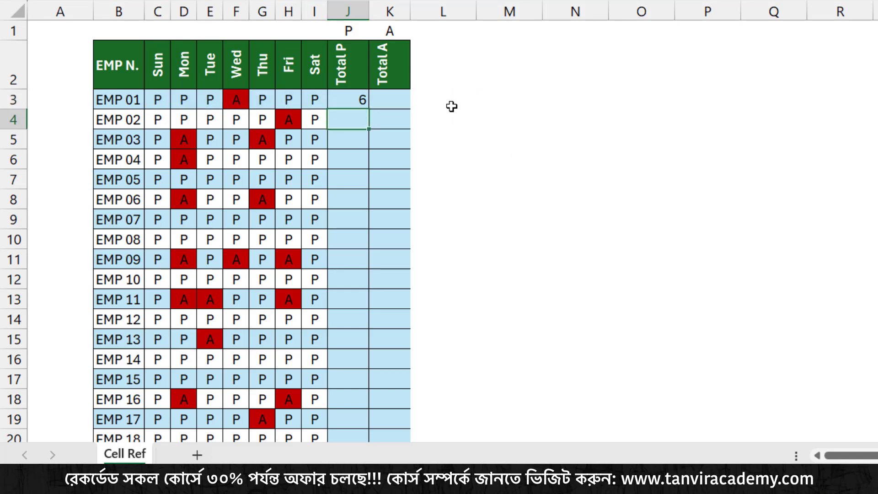
# Step: Copy the J3 formula across to K3 and fill both total columns down for all employees
pyautogui.click(359, 97)
pyautogui.moveTo(368, 109); pyautogui.dragTo(405, 108)
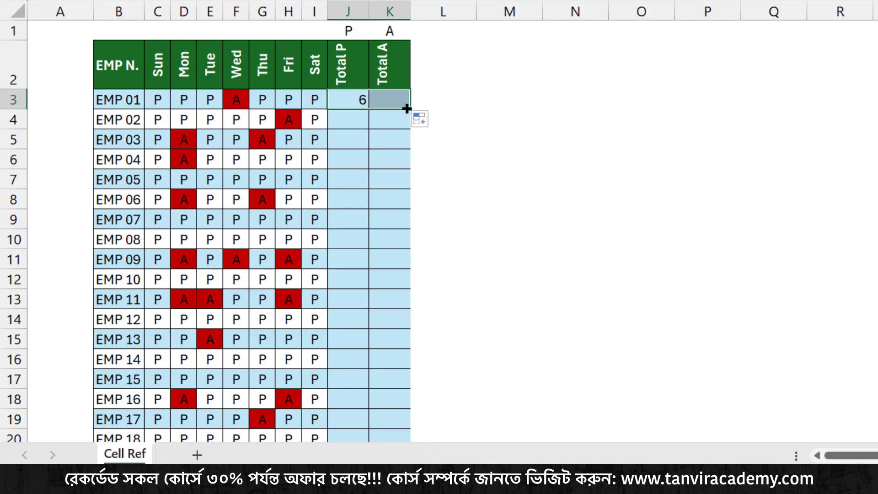
pyautogui.doubleClick(410, 109)
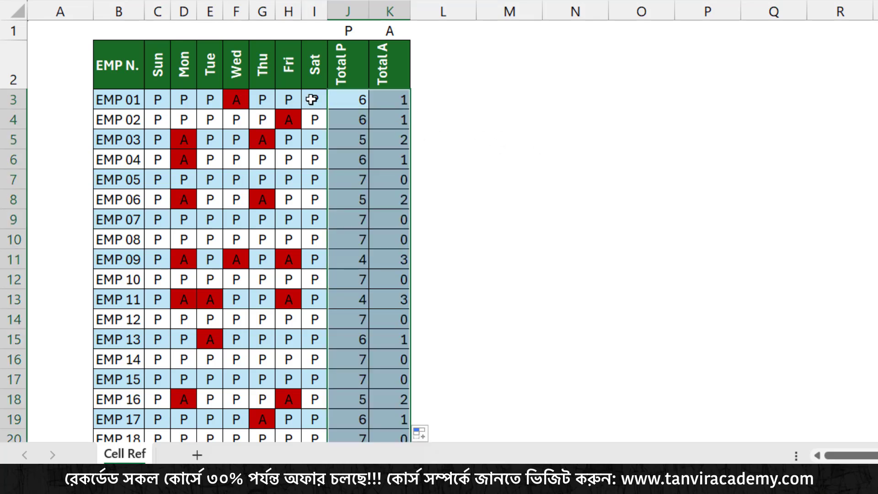
# Step: Mark EMP 01 on Monday, EMP 07 on Wednesday and EMP 08 on Monday as absent with A
pyautogui.click(183, 101)
pyautogui.write('A')
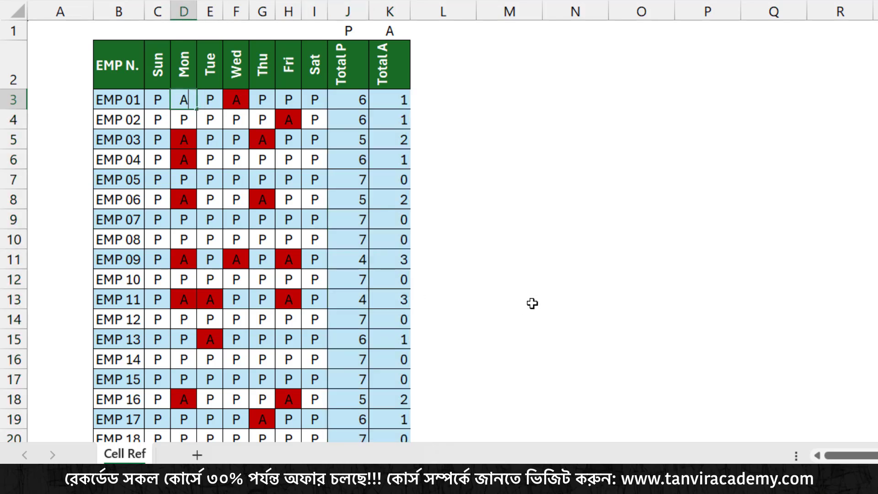
pyautogui.click(264, 241)
pyautogui.click(231, 223)
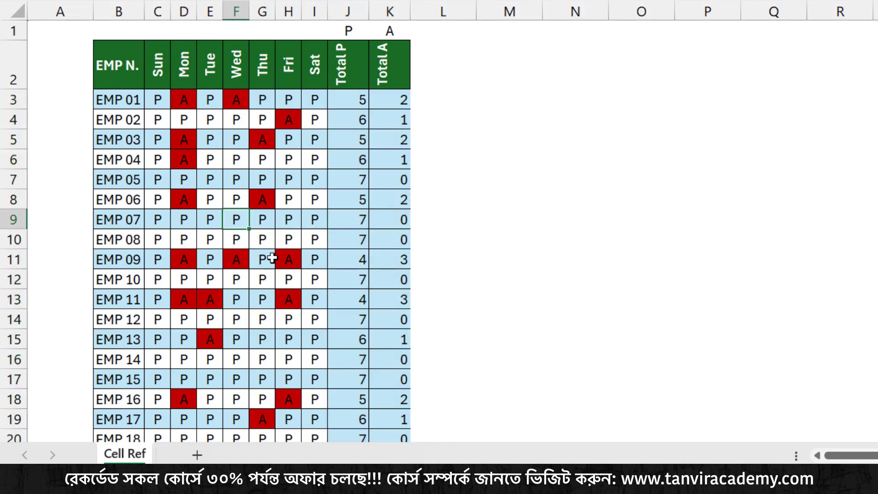
pyautogui.write('A')
pyautogui.click(250, 302)
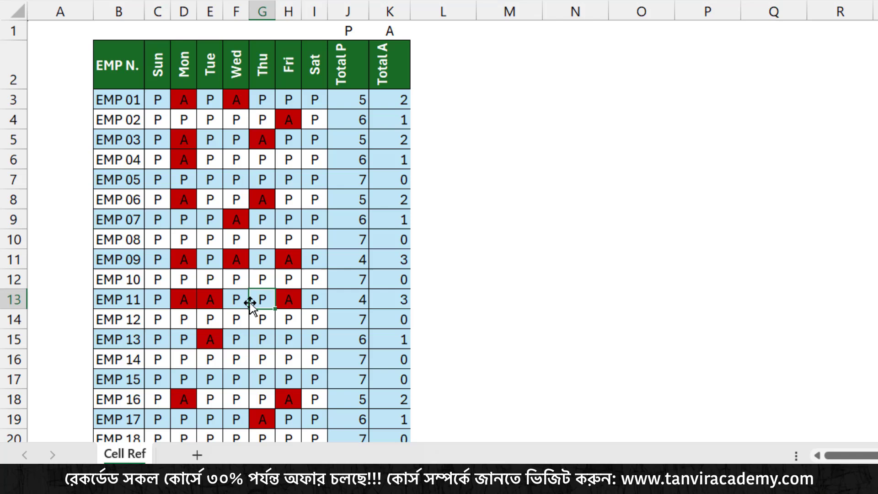
pyautogui.click(186, 237)
pyautogui.write('A')
pyautogui.click(239, 325)
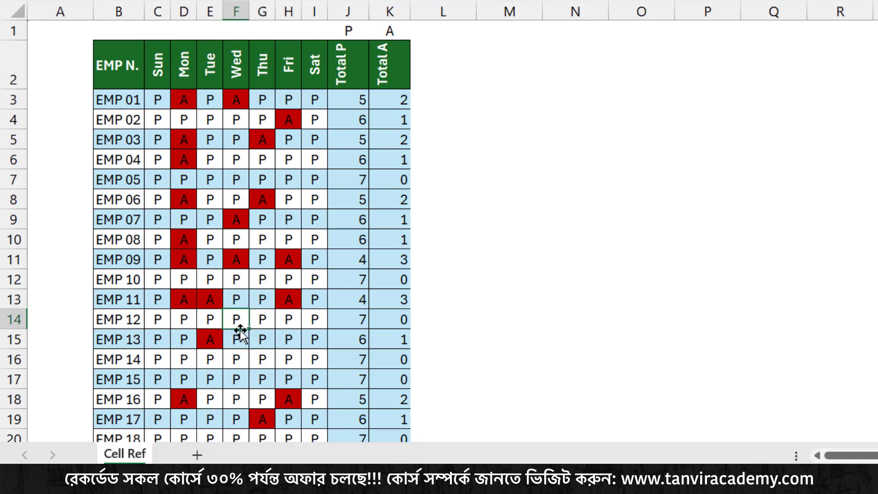